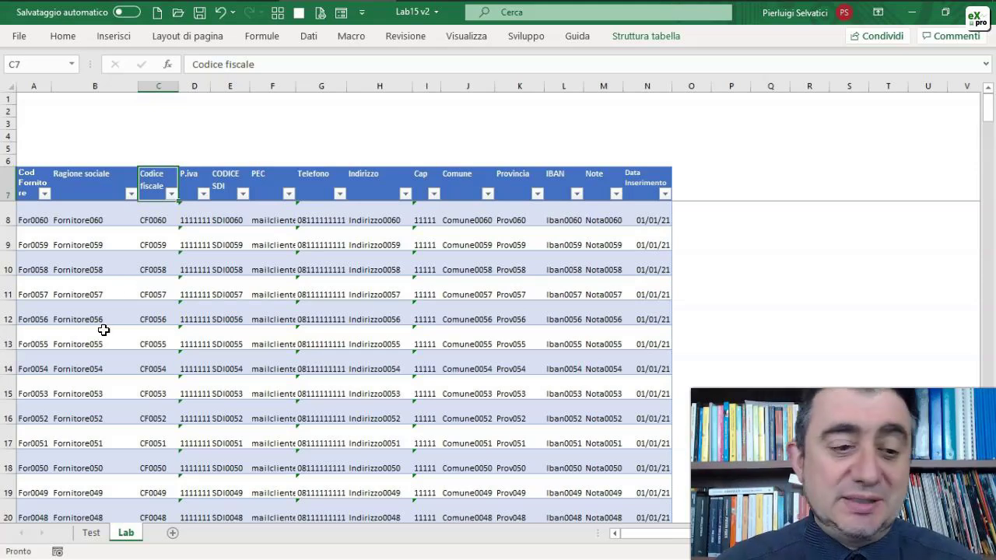
- Begin recording a macro named FiltroCellaselezionata, stored in the current workbook
{"action": "left_click", "coordinate": [57, 551]}
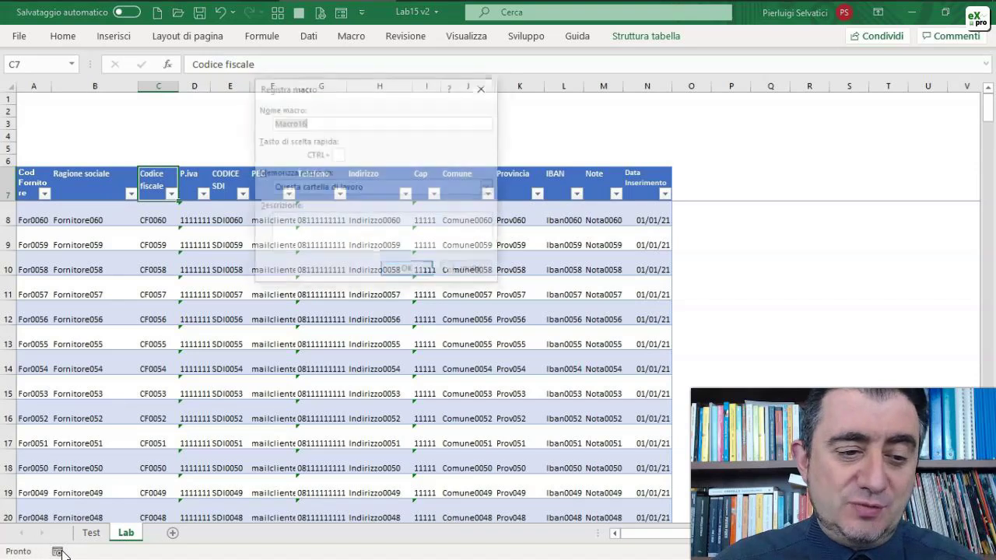
{"action": "type", "text": "FiltroCellaselezionata"}
{"action": "key", "text": "Return"}
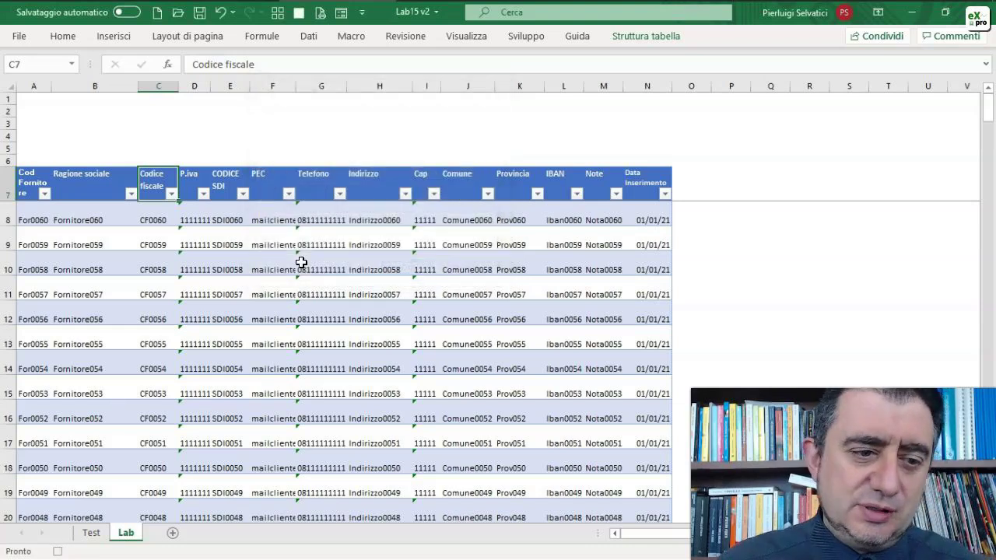
- Filter the supplier table by the value of cell B14 (Fornitore054) from its right-click Filtro menu
{"action": "right_click", "coordinate": [103, 368]}
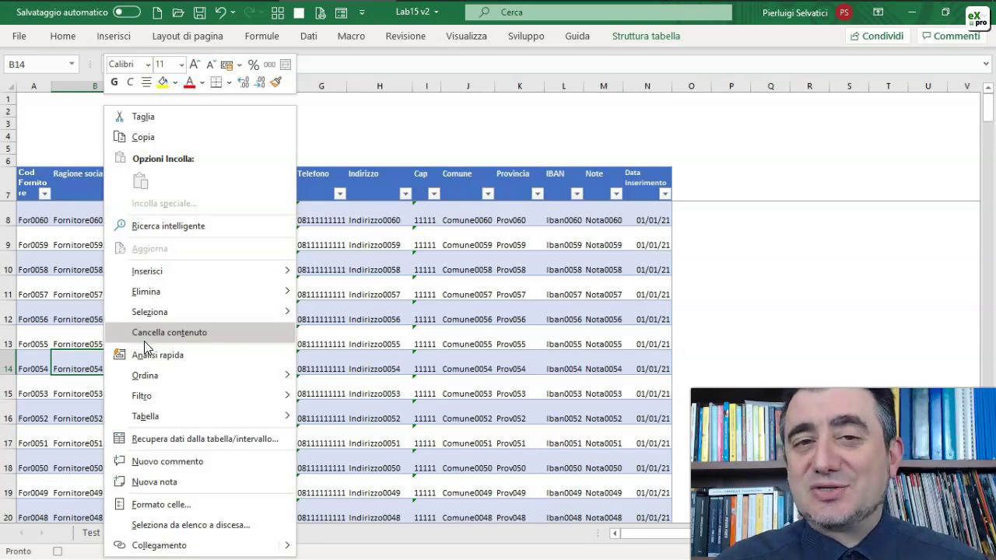
{"action": "mouse_move", "coordinate": [199, 396]}
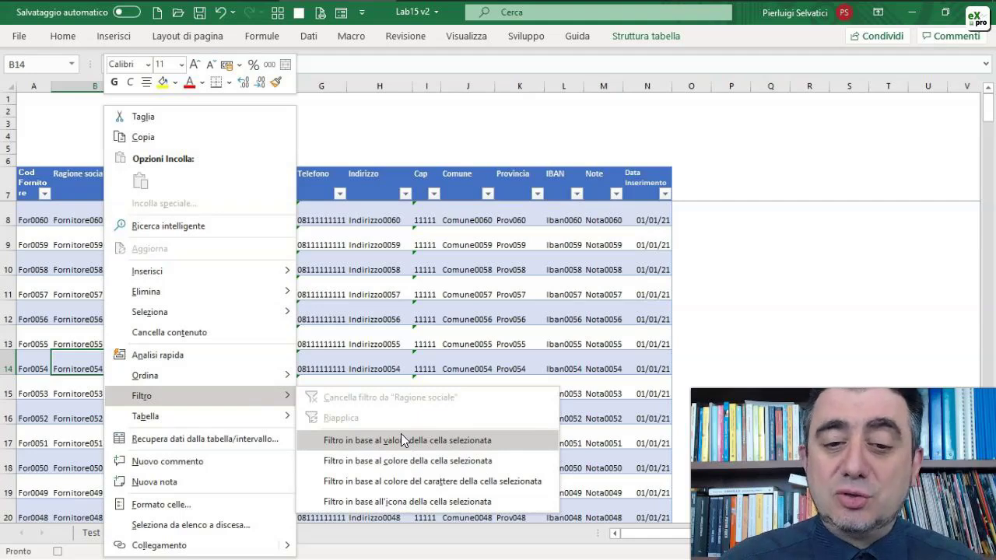
{"action": "left_click", "coordinate": [400, 440]}
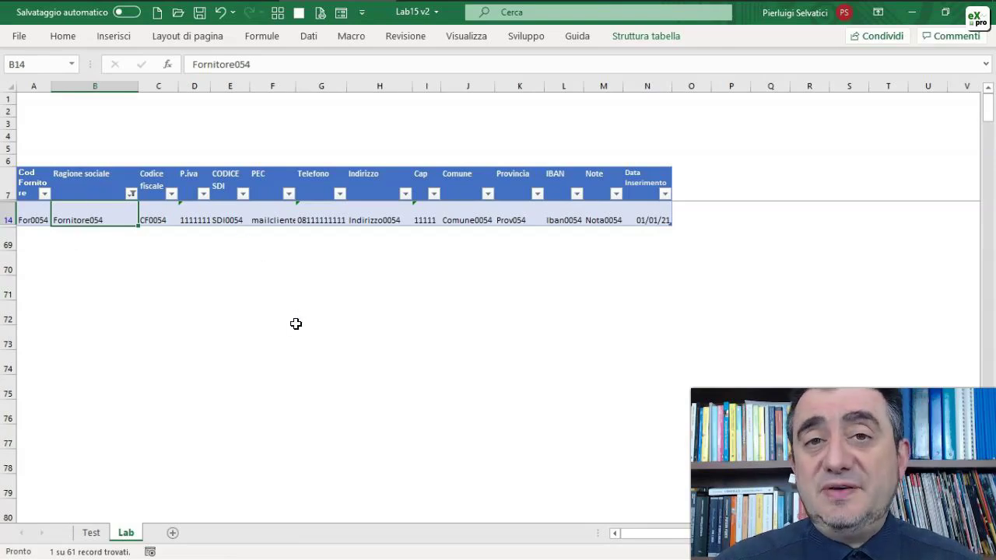
- Begin recording a second macro named RimuoviFiltri
{"action": "left_click", "coordinate": [151, 552]}
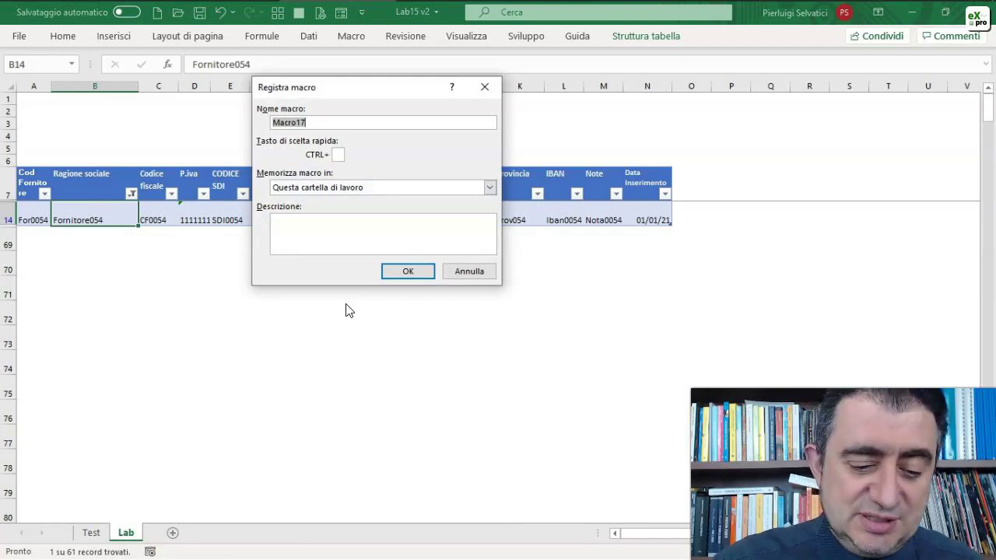
{"action": "type", "text": "Rimu"}
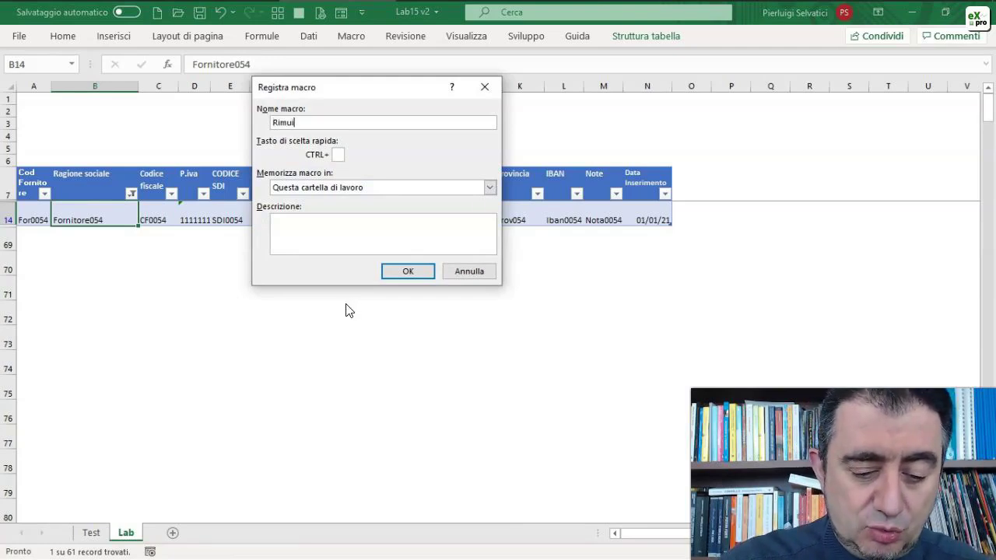
{"action": "type", "text": "oviFiltri"}
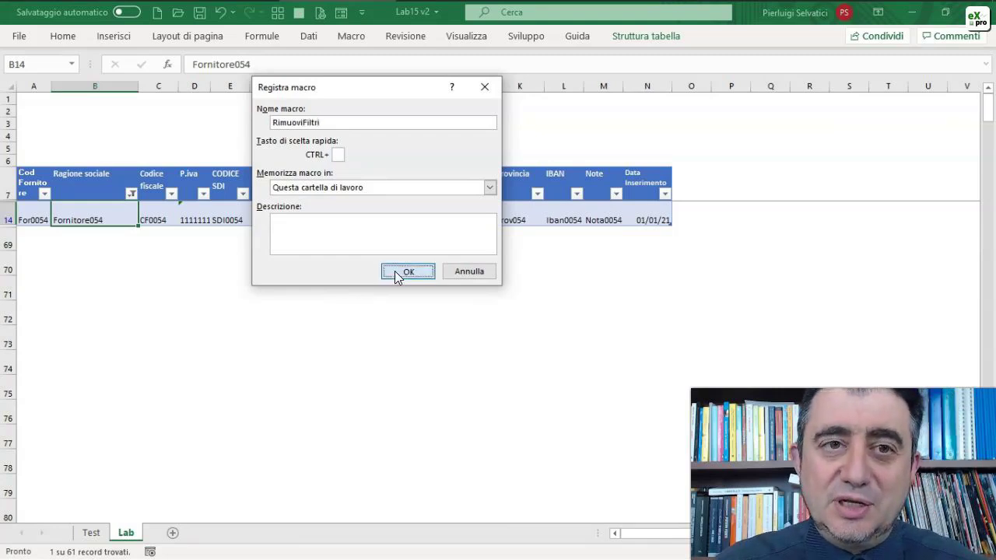
{"action": "left_click", "coordinate": [406, 273]}
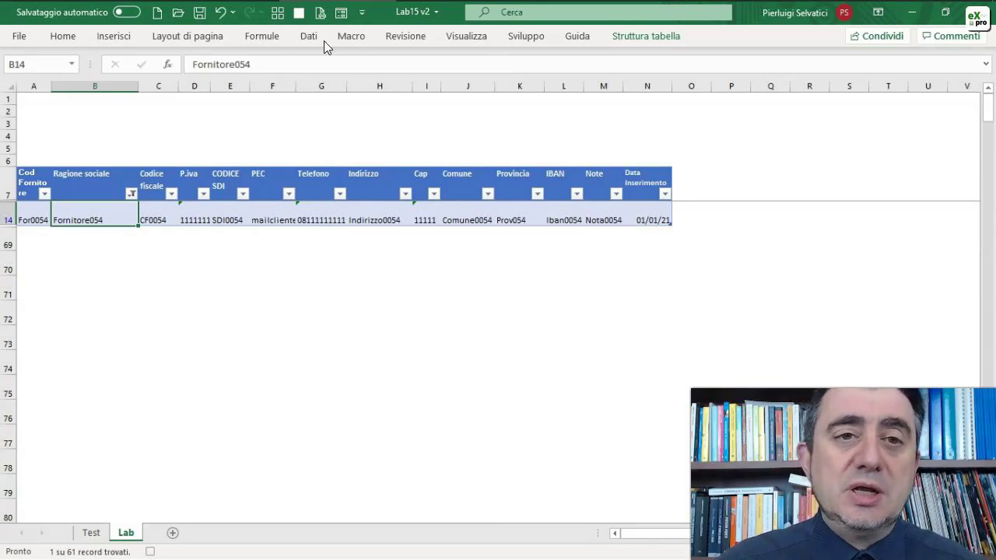
- Clear the table filter with Dati > Cancella so all supplier rows show again
{"action": "left_click", "coordinate": [303, 37]}
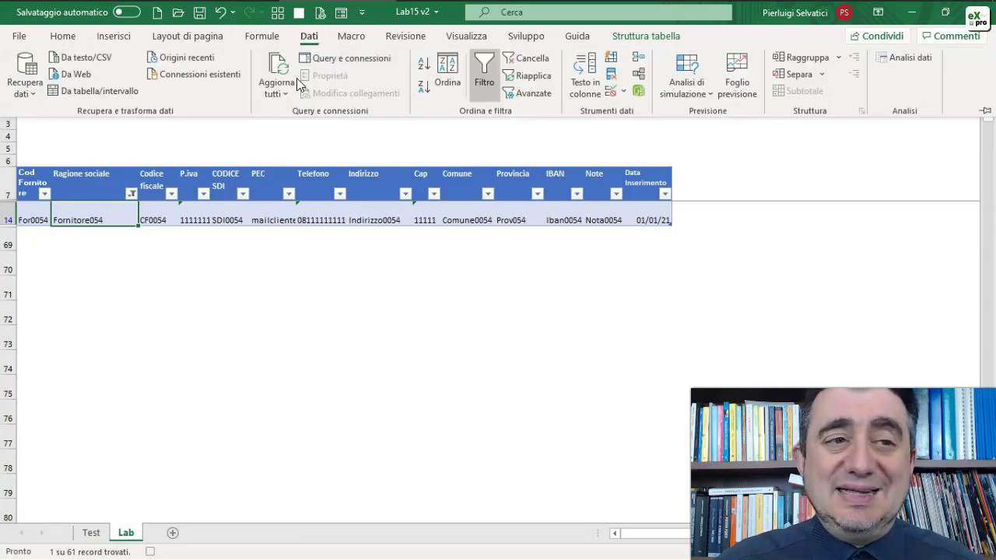
{"action": "left_click", "coordinate": [520, 60]}
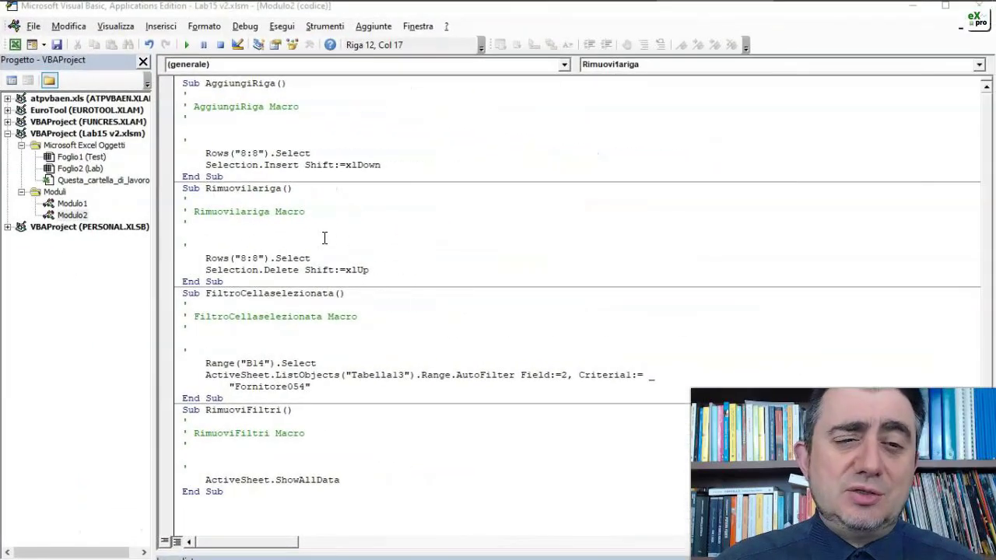
- Review Modulo2's recorded code for the RimuoviFiltri and FiltroCellaselezionata macros
{"action": "left_click", "coordinate": [313, 239]}
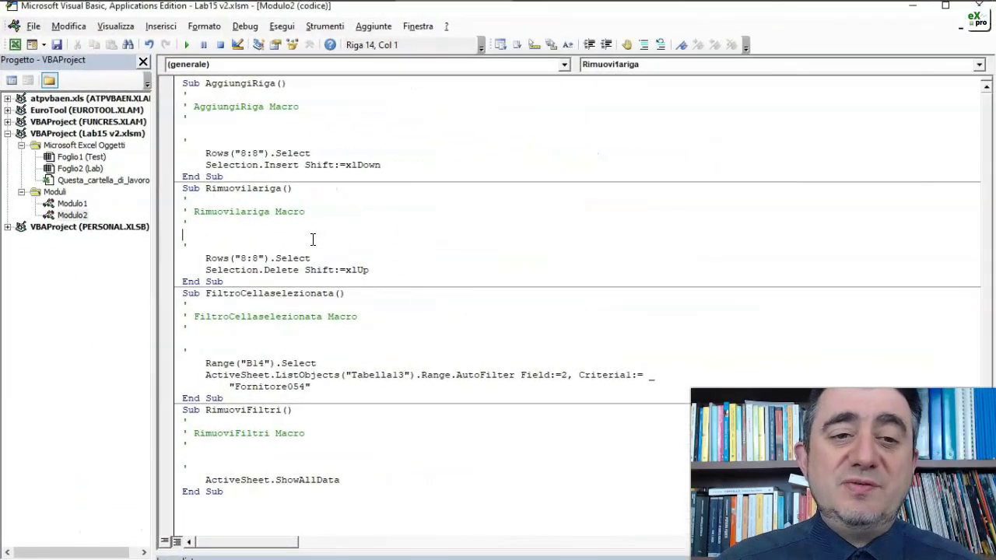
{"action": "left_click", "coordinate": [302, 227]}
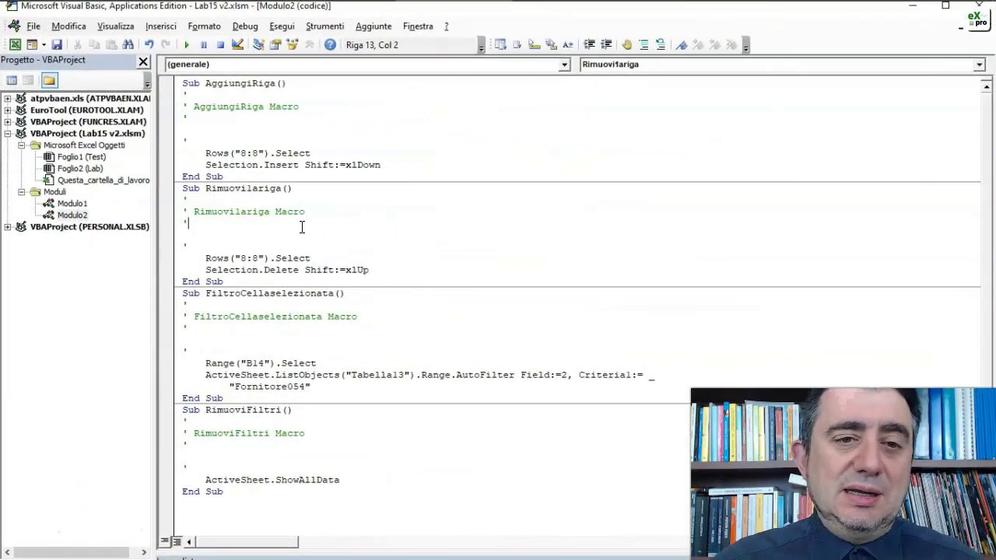
{"action": "left_click", "coordinate": [333, 250]}
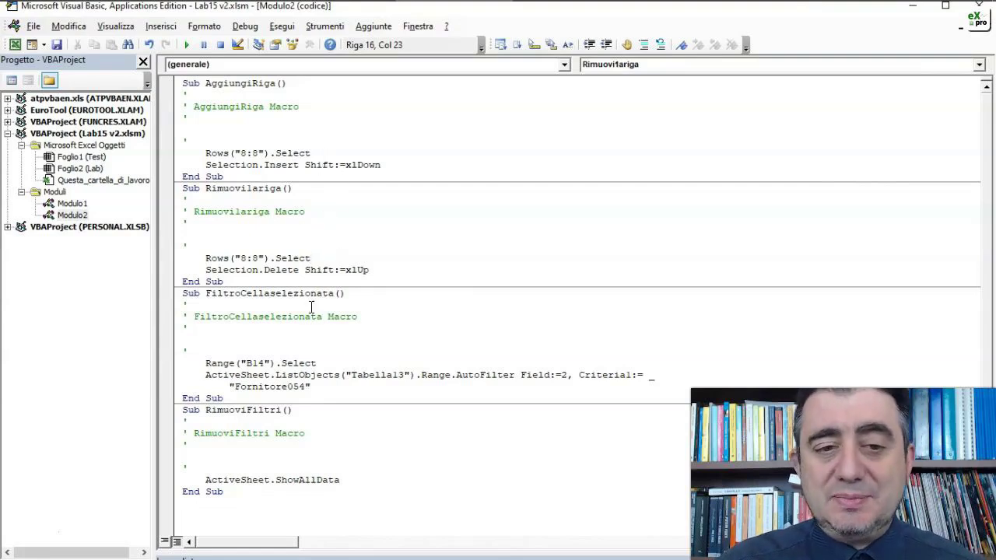
{"action": "left_click", "coordinate": [296, 353]}
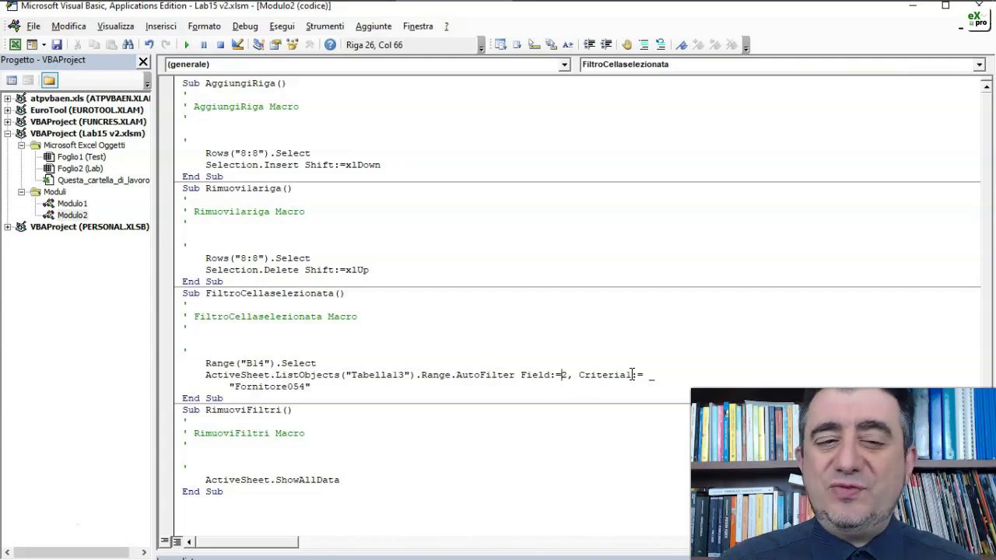
- Delete the Range("B14").Select line and select the fixed Field value 2 in the AutoFilter line
{"action": "left_click_drag", "start_coordinate": [327, 363], "coordinate": [154, 366]}
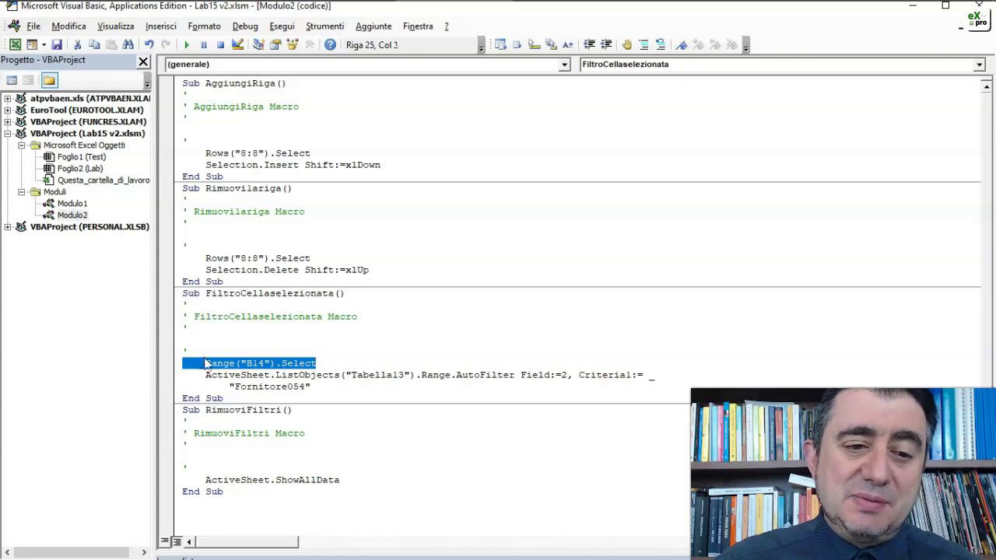
{"action": "key", "text": "Delete"}
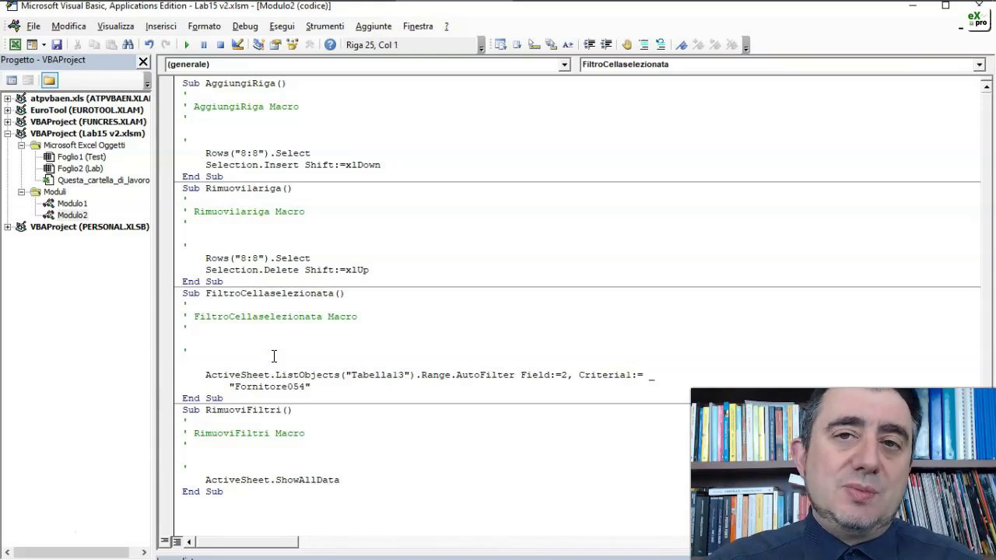
{"action": "double_click", "coordinate": [536, 375]}
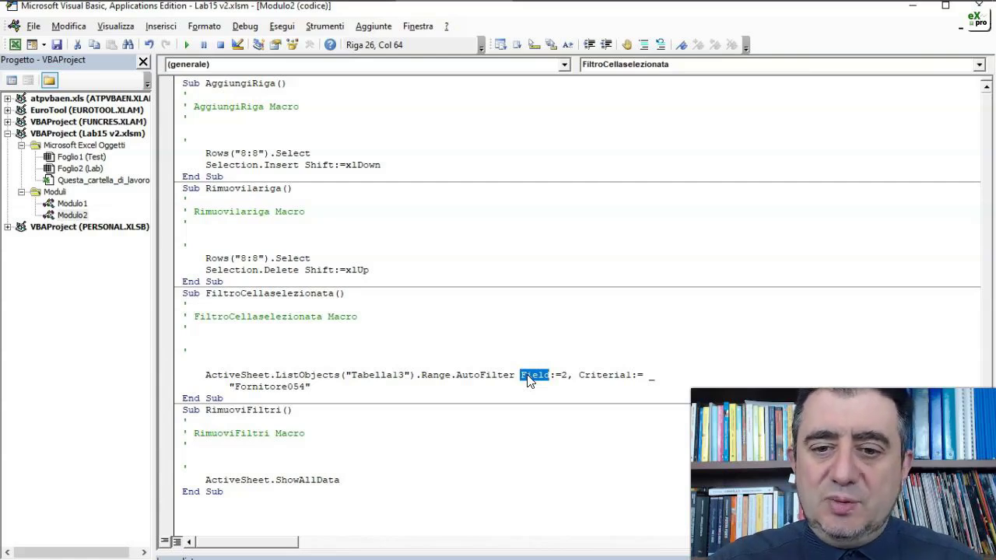
{"action": "double_click", "coordinate": [564, 375]}
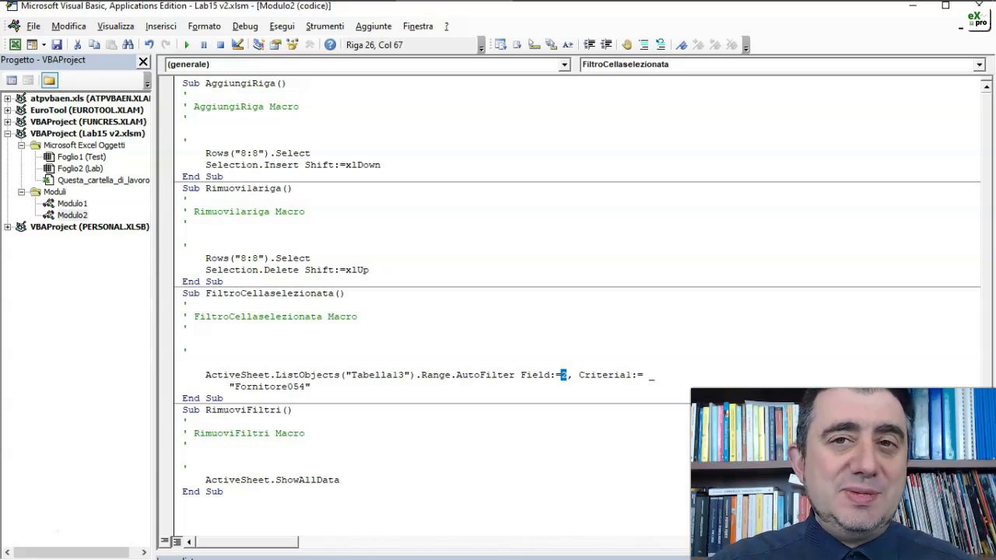
- Replace the AutoFilter Field value 2 with selection.column, then highlight the Fornitore054 criterion
{"action": "type", "text": "selection.column"}
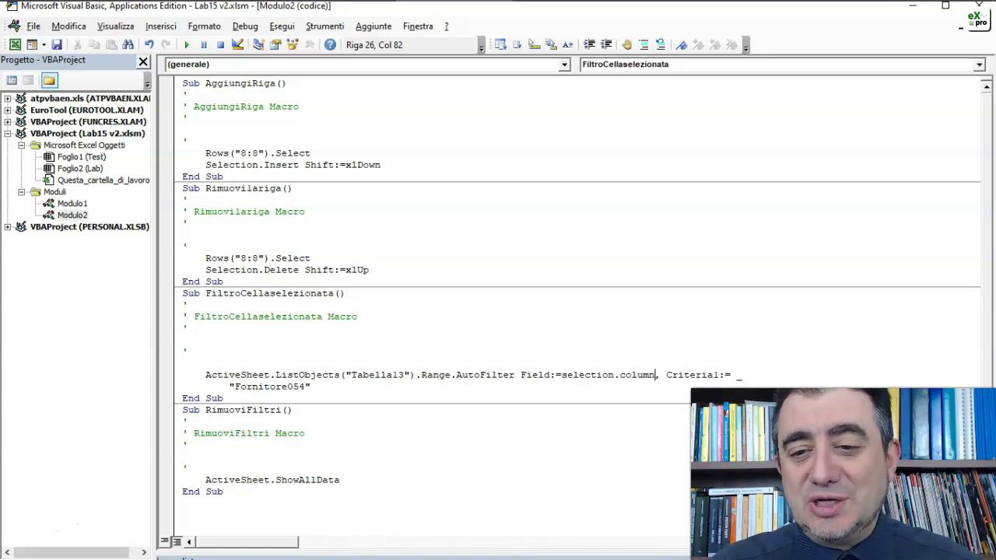
{"action": "double_click", "coordinate": [635, 374]}
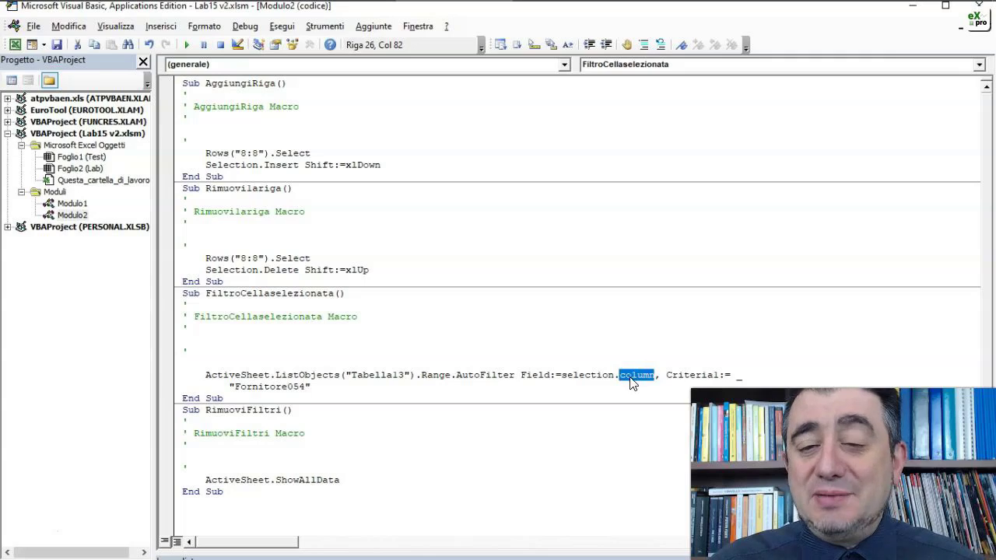
{"action": "double_click", "coordinate": [587, 377]}
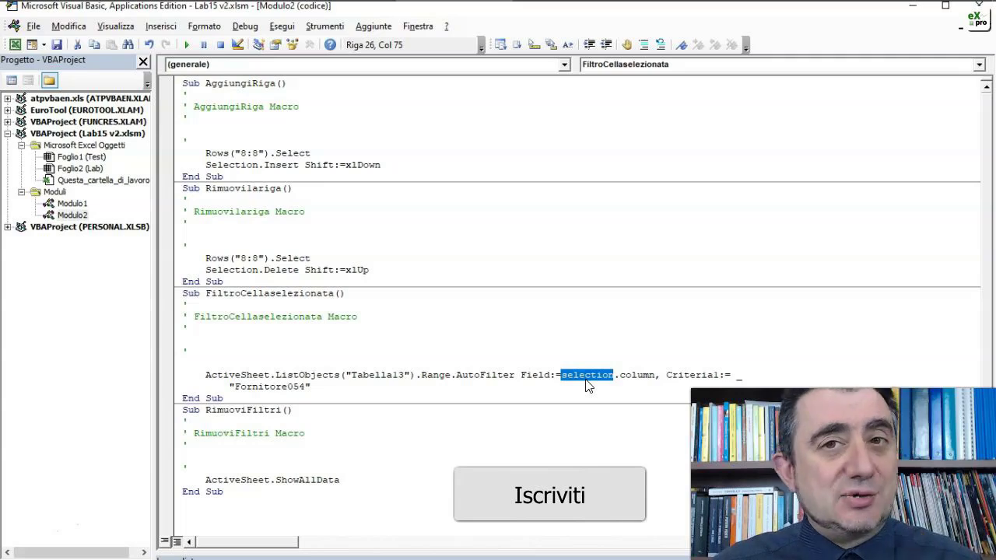
{"action": "left_click", "coordinate": [754, 375]}
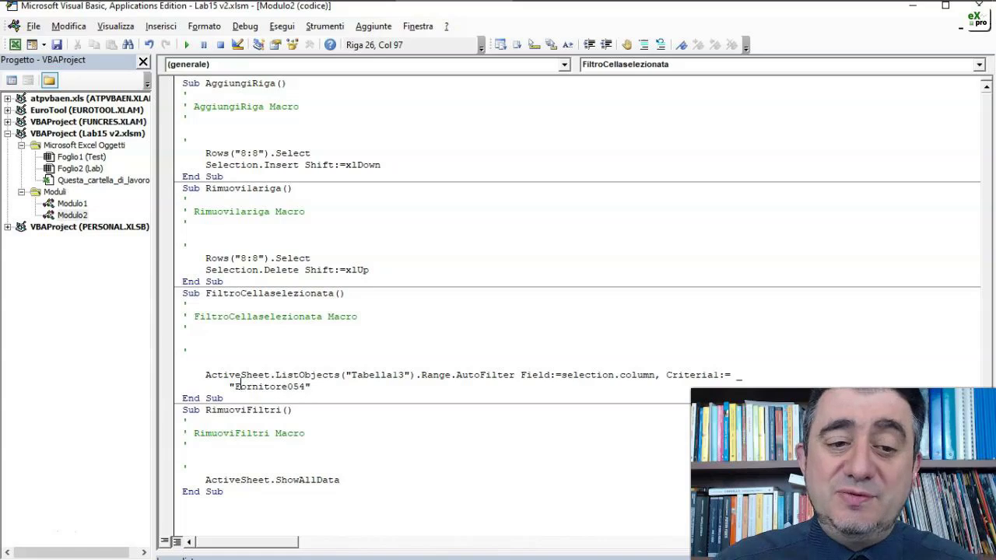
{"action": "left_click_drag", "start_coordinate": [233, 386], "coordinate": [303, 392]}
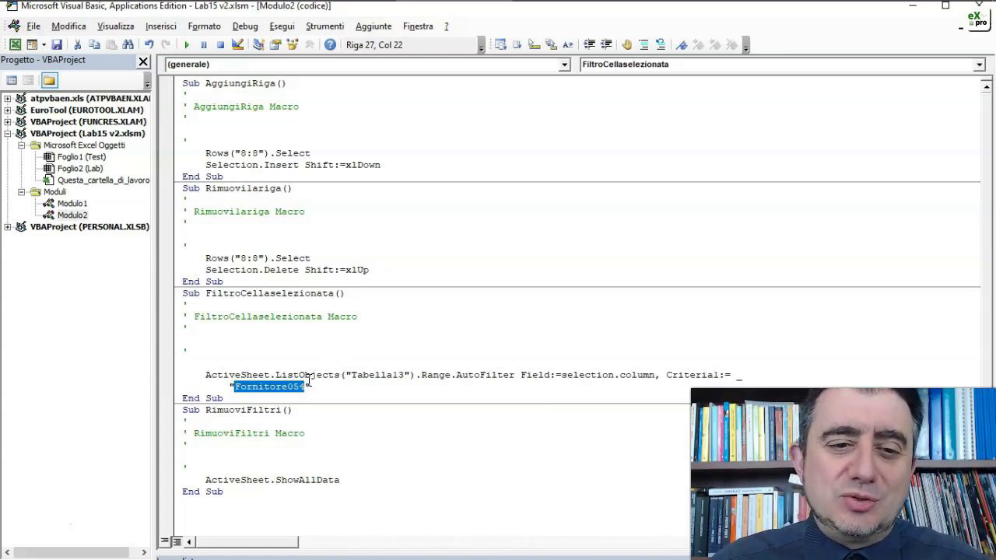
- Join the AutoFilter statement onto one line and replace "Fornitore054" with selection.value
{"action": "left_click", "coordinate": [750, 374]}
{"action": "key", "text": "BackSpace"}
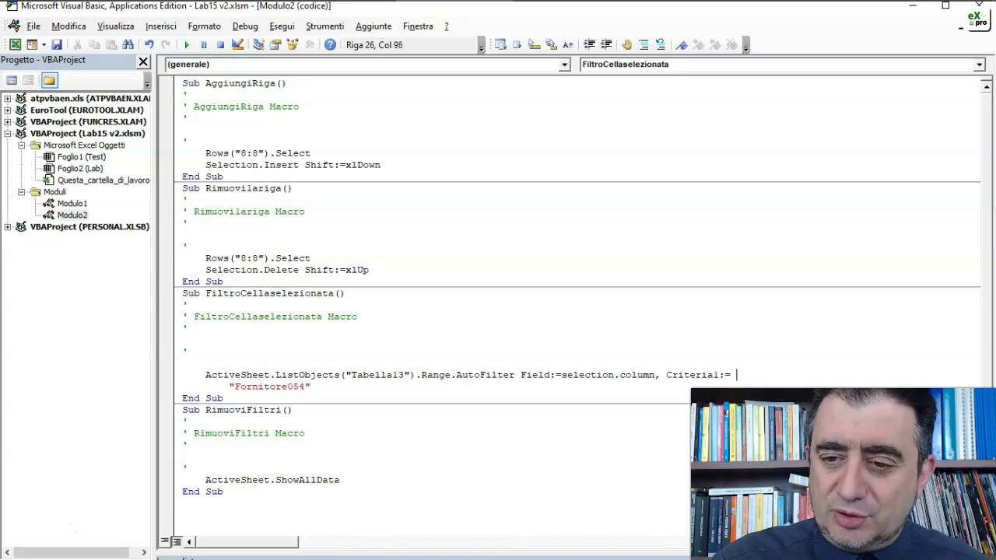
{"action": "key", "text": "Delete"}
{"action": "key", "text": "Delete"}
{"action": "key", "text": "Delete"}
{"action": "key", "text": "Delete"}
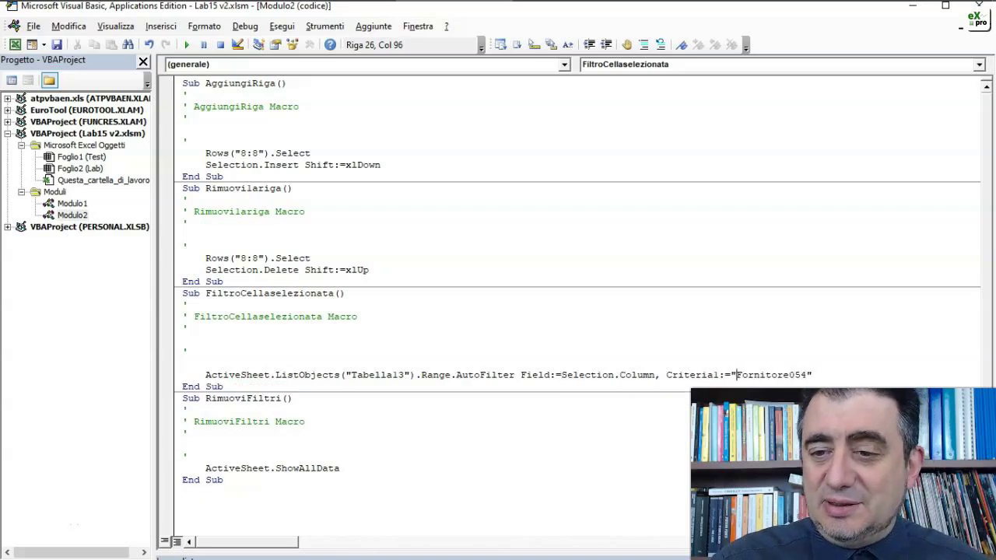
{"action": "left_click_drag", "start_coordinate": [817, 374], "coordinate": [737, 375]}
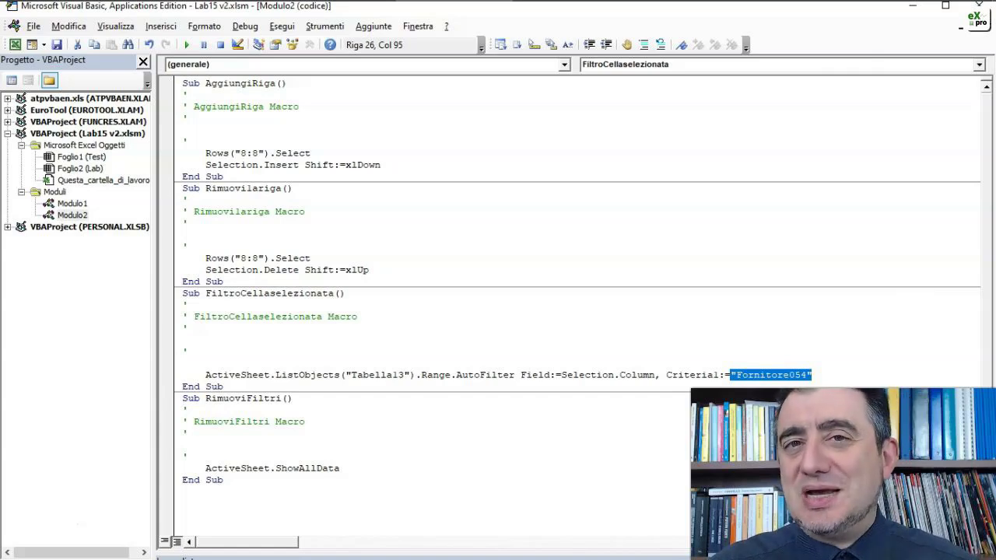
{"action": "type", "text": "selection.val"}
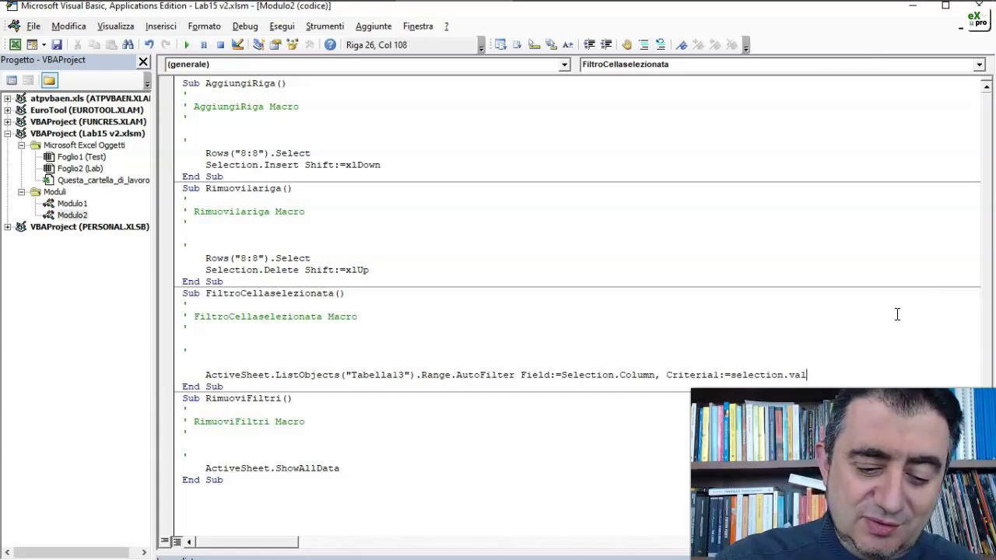
{"action": "type", "text": "ue"}
{"action": "left_click", "coordinate": [511, 362]}
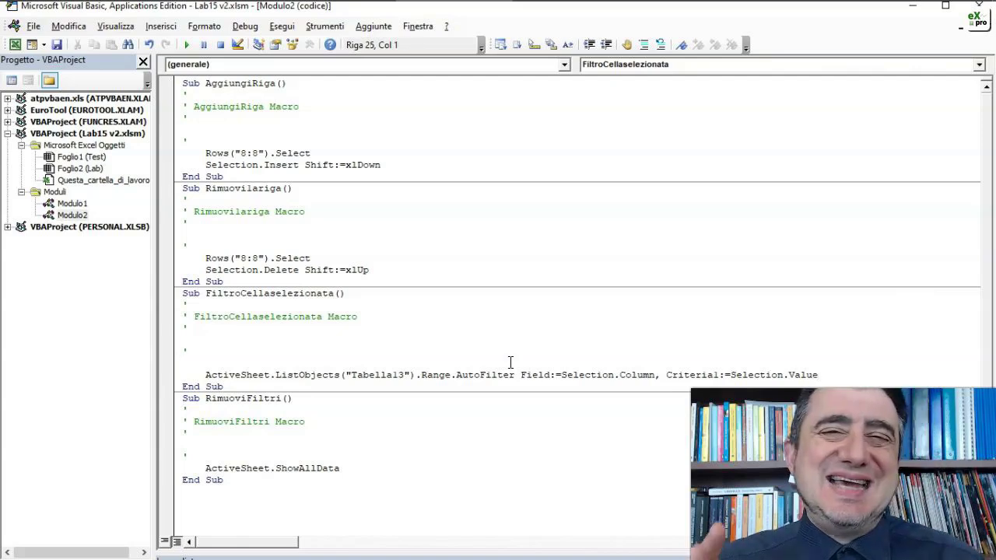